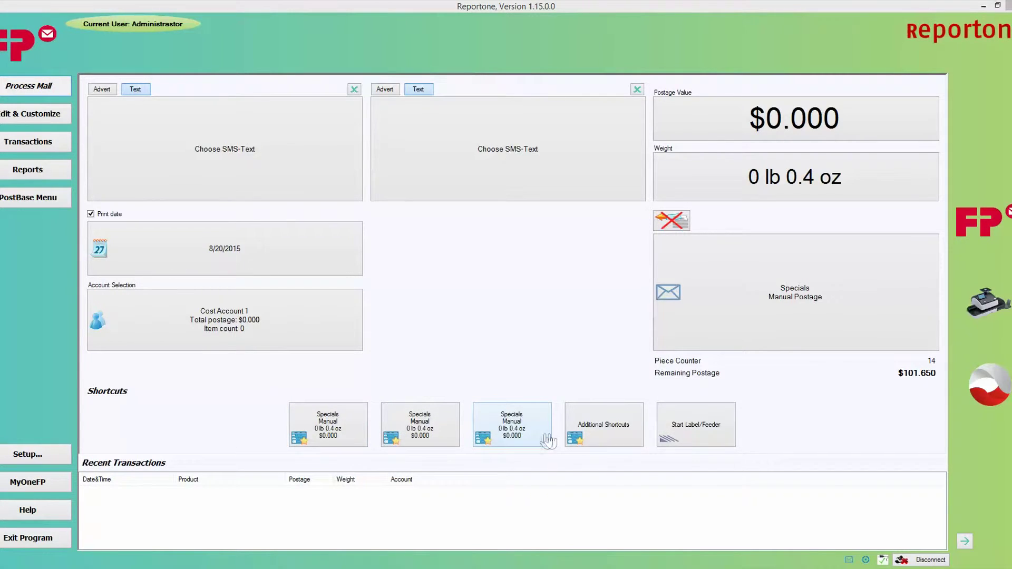
Step: Preview the Additional Shortcuts panel, close it, and go to Edit & Customize
left_click(605, 436)
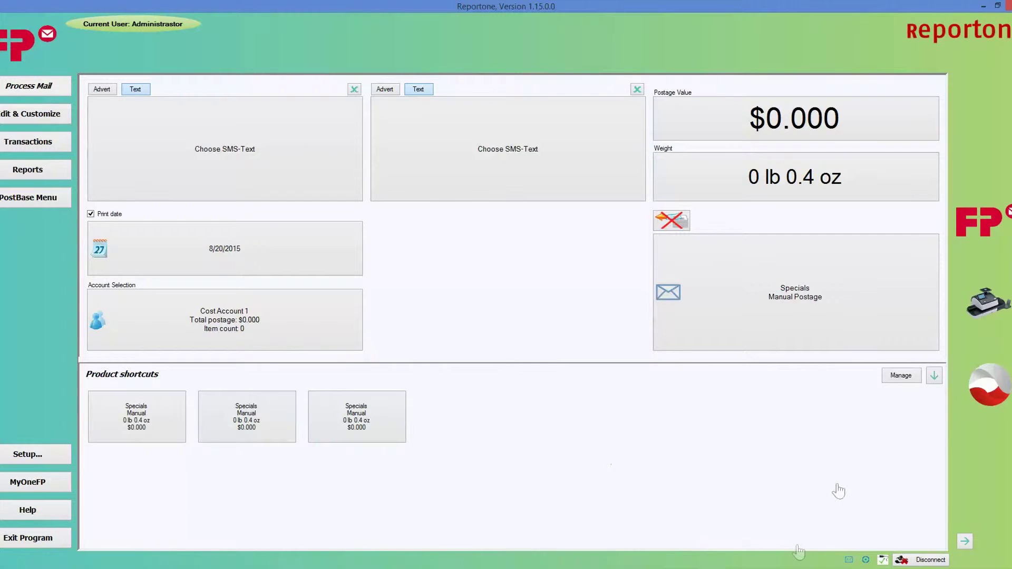
left_click(935, 377)
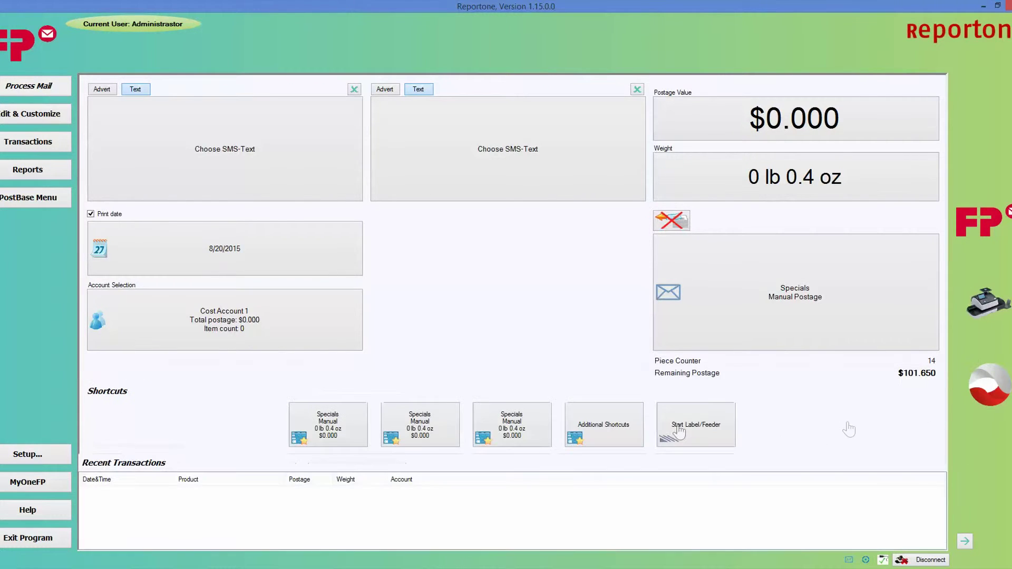
left_click(23, 122)
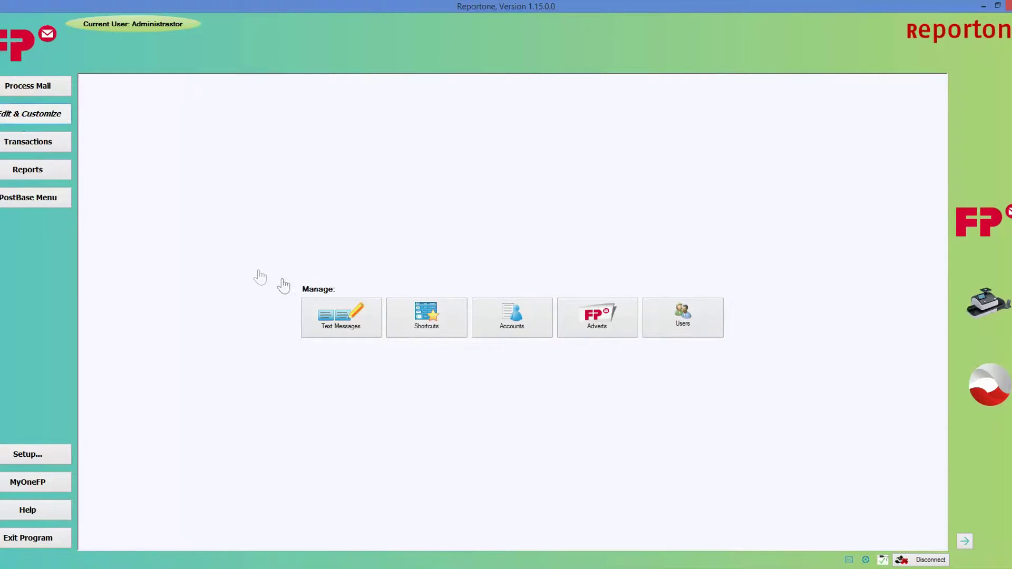
Step: Open the Shortcuts manager and begin a new product shortcut
left_click(418, 333)
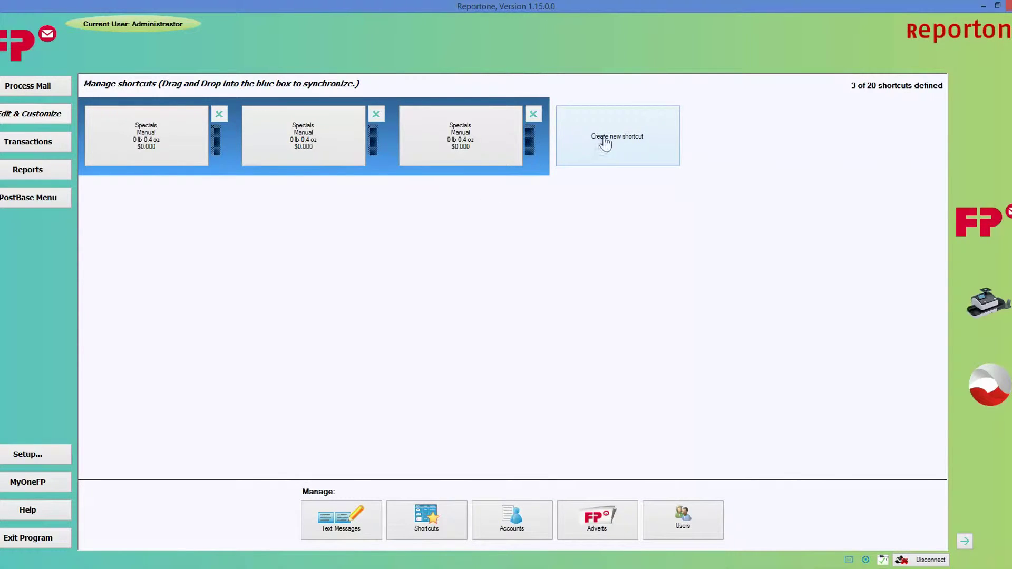
left_click(624, 147)
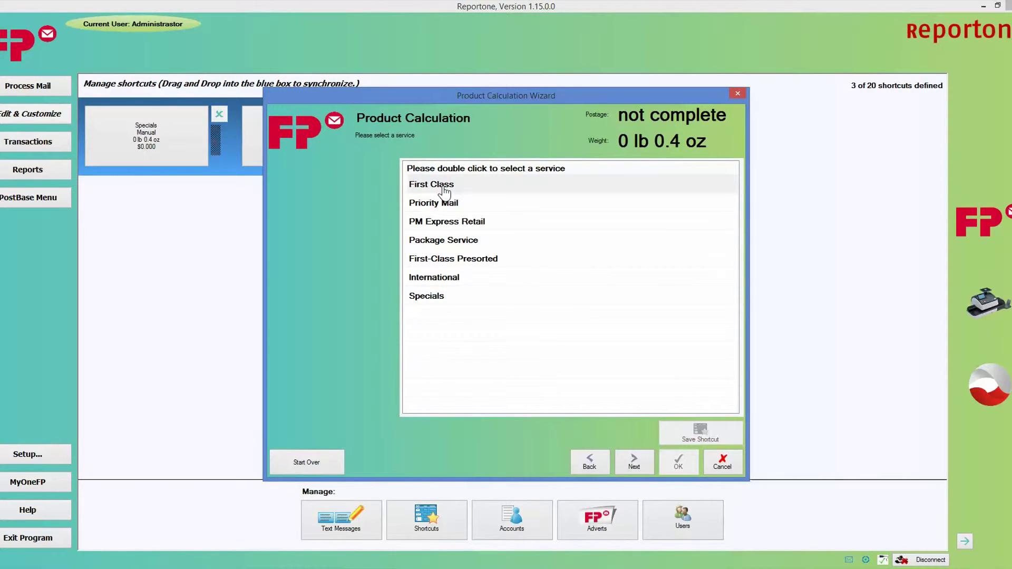
Step: Save a First Class Letters product as shortcut 'First Class Letter' at $0.485
left_click(444, 189)
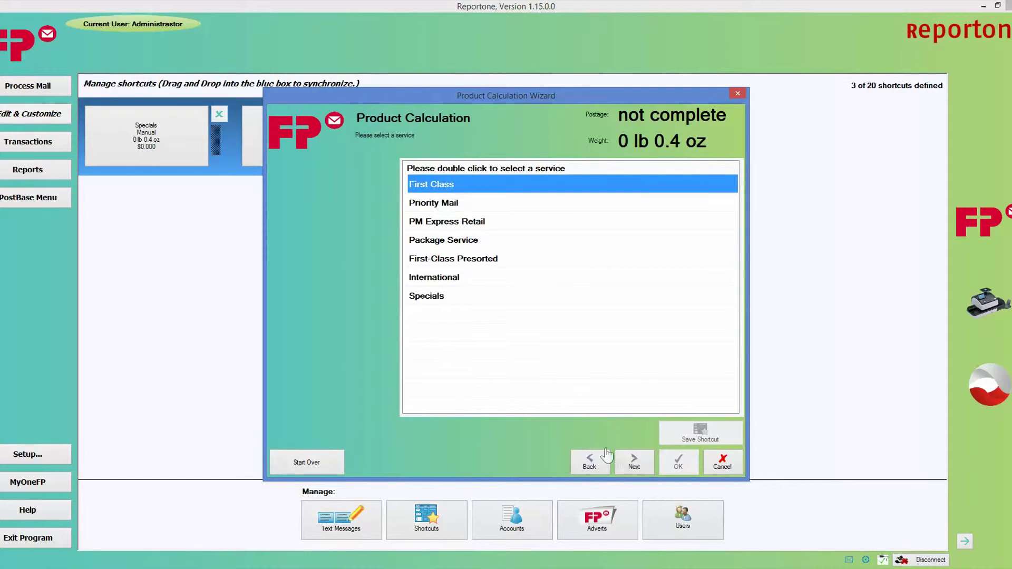
left_click(634, 466)
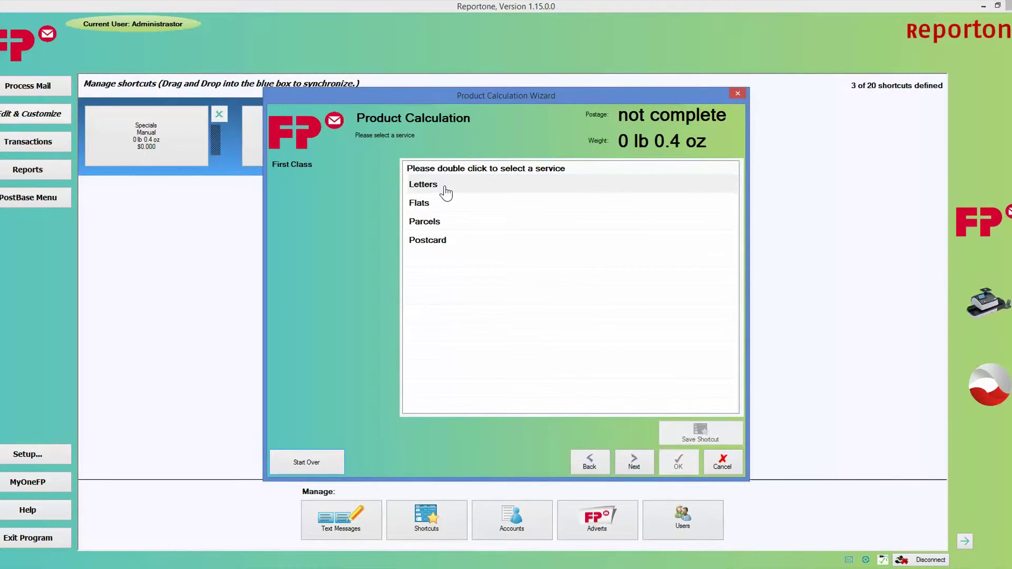
left_click(446, 189)
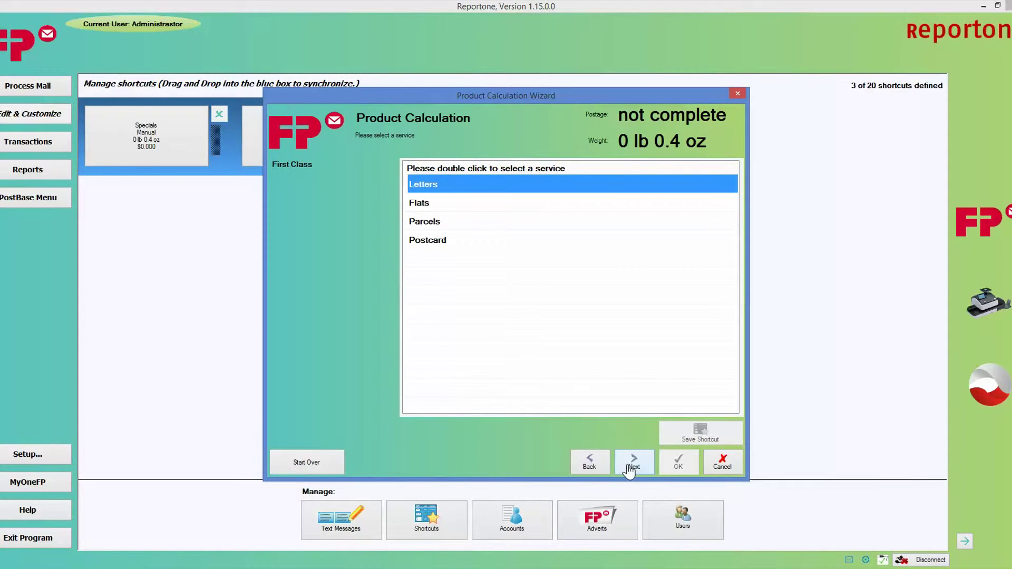
left_click(632, 467)
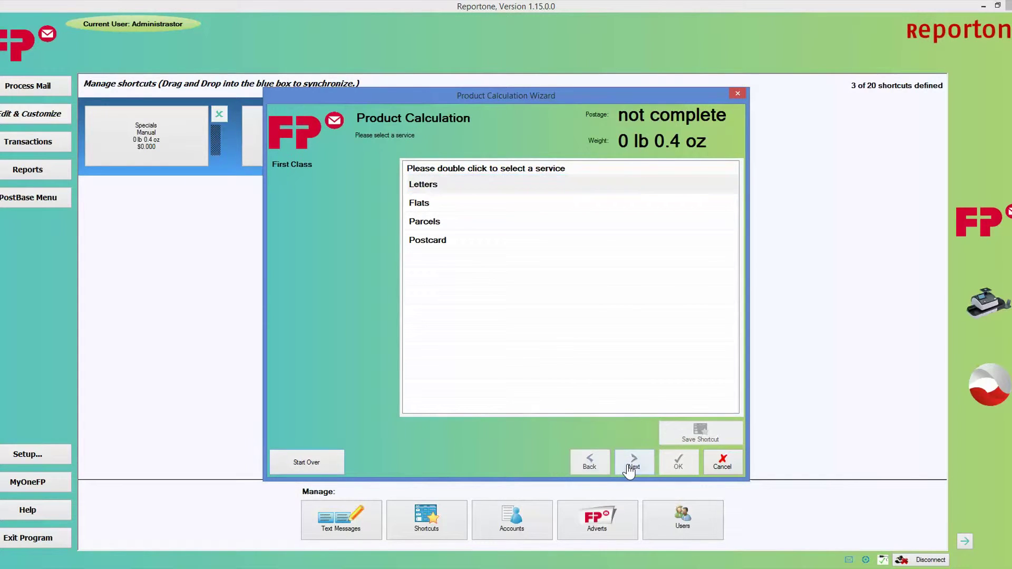
left_click(697, 439)
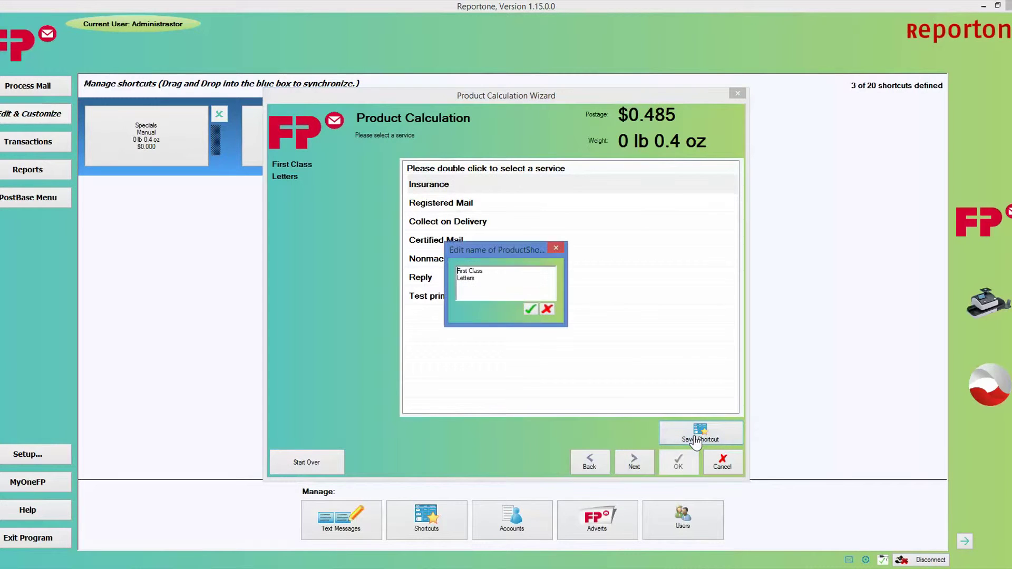
left_click(491, 282)
left_click(530, 311)
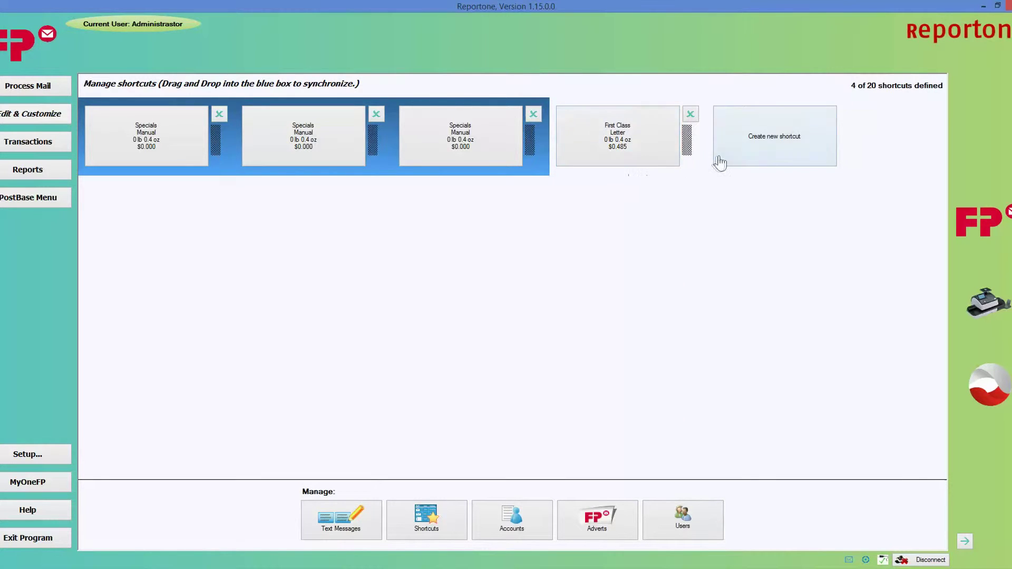
Step: Create and save a 'First Class Flats' shortcut at 0 lb 0.4 oz, $0.980
left_click(758, 147)
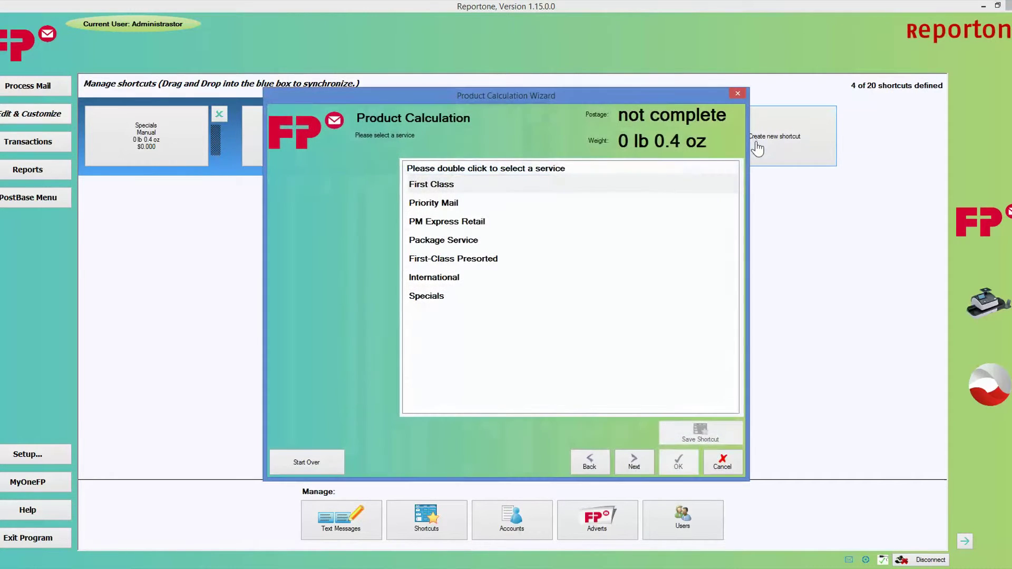
left_click(439, 190)
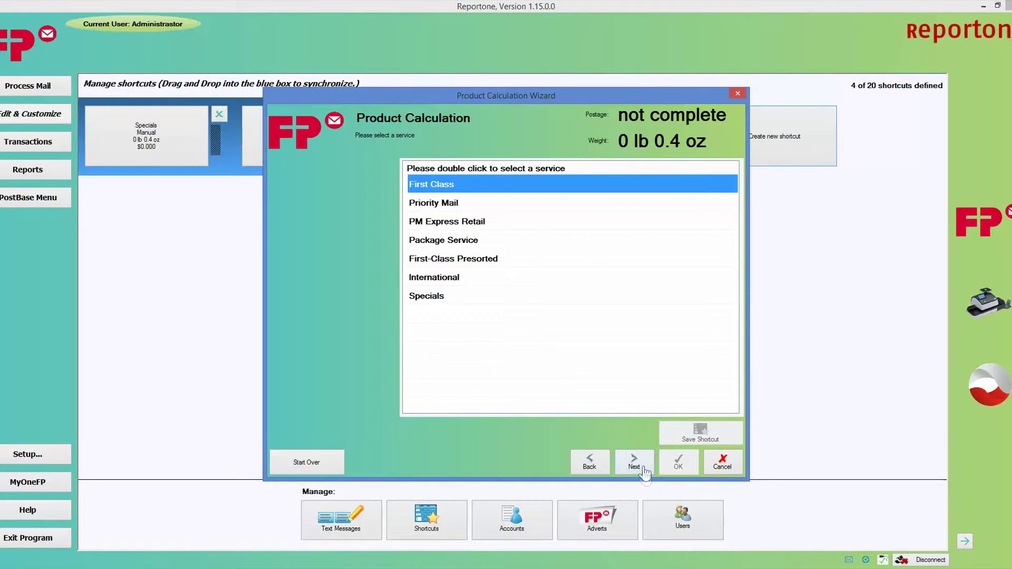
left_click(635, 464)
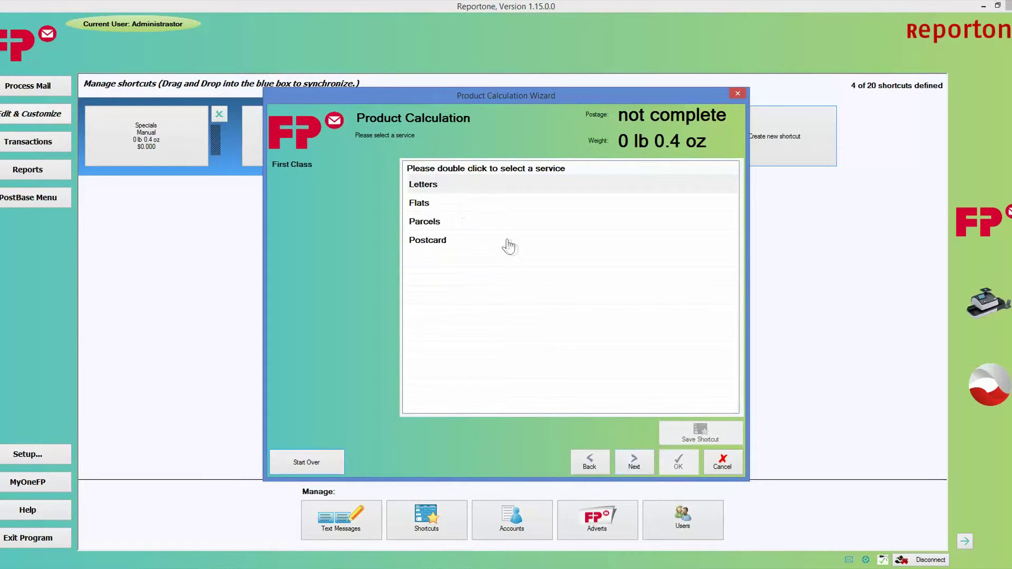
left_click(436, 205)
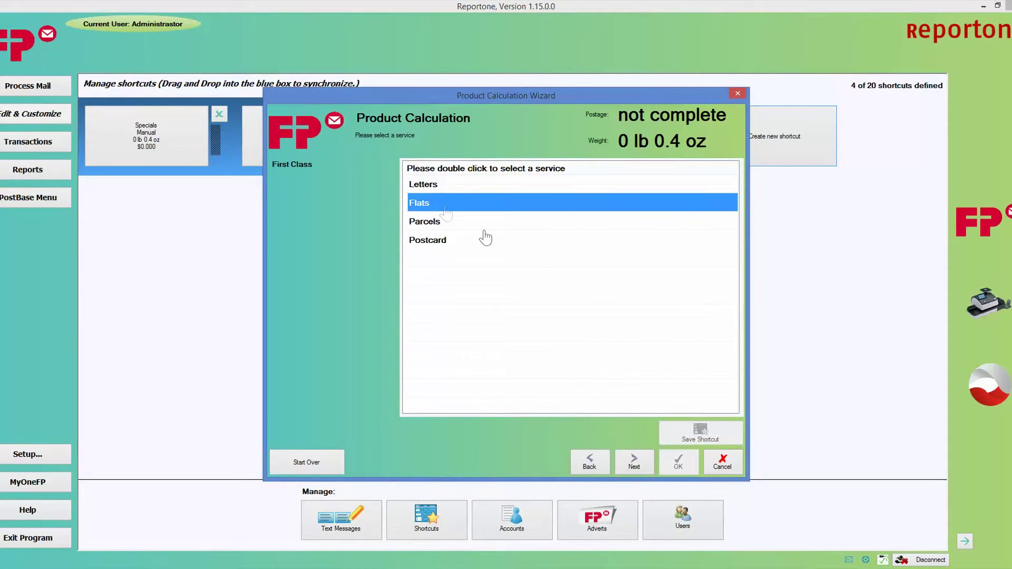
left_click(634, 465)
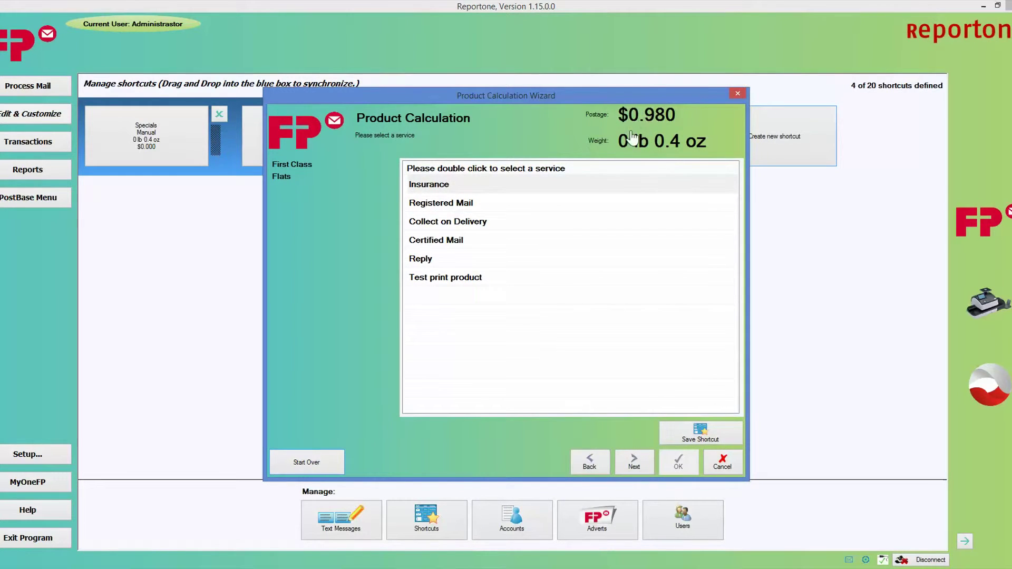
left_click(685, 441)
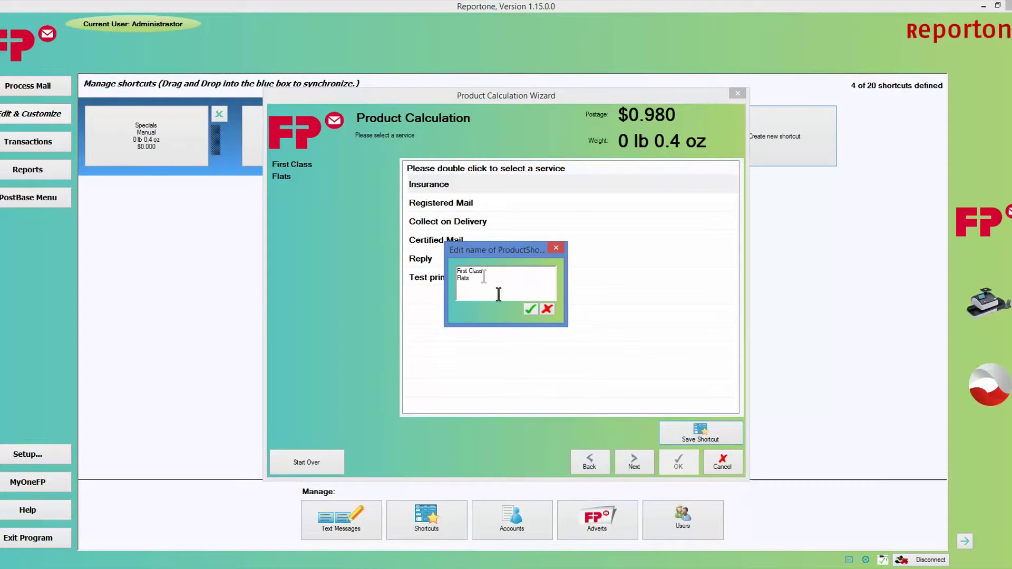
left_click(530, 310)
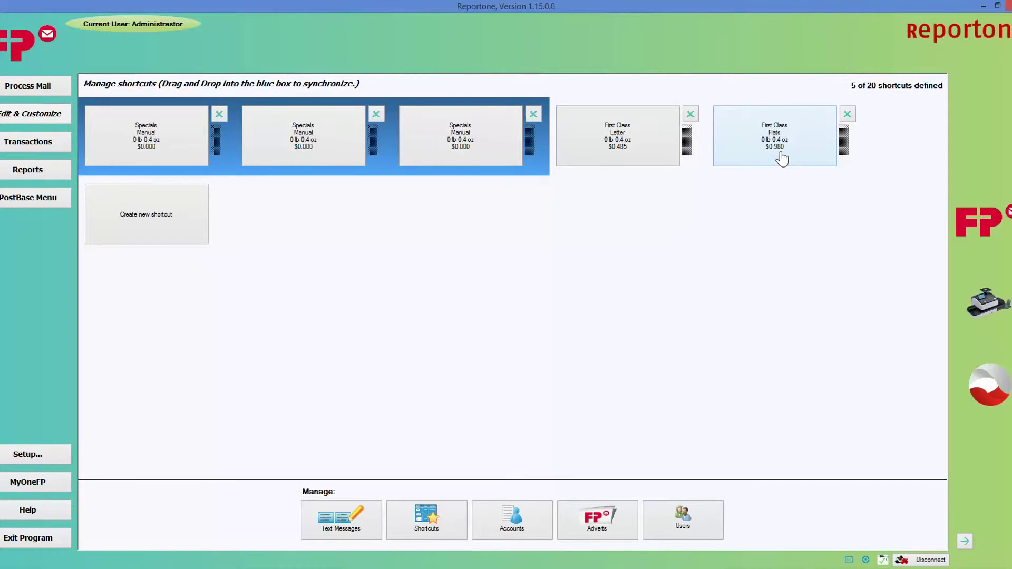
Step: Create and save a 'First Class Parcels' shortcut at 0 lb 0.4 oz, $2.540
left_click(153, 229)
left_click(442, 185)
left_click(634, 467)
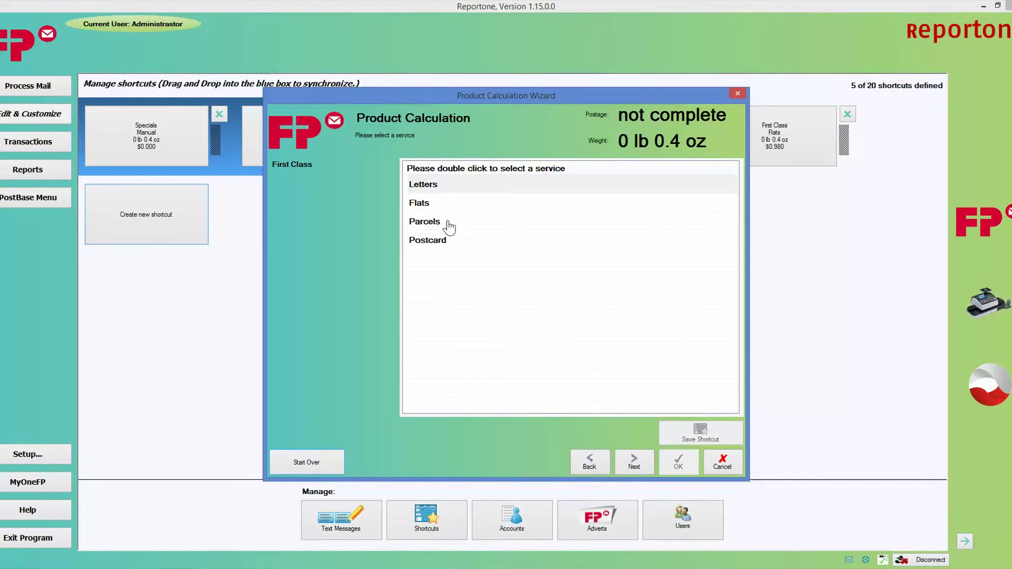
left_click(449, 225)
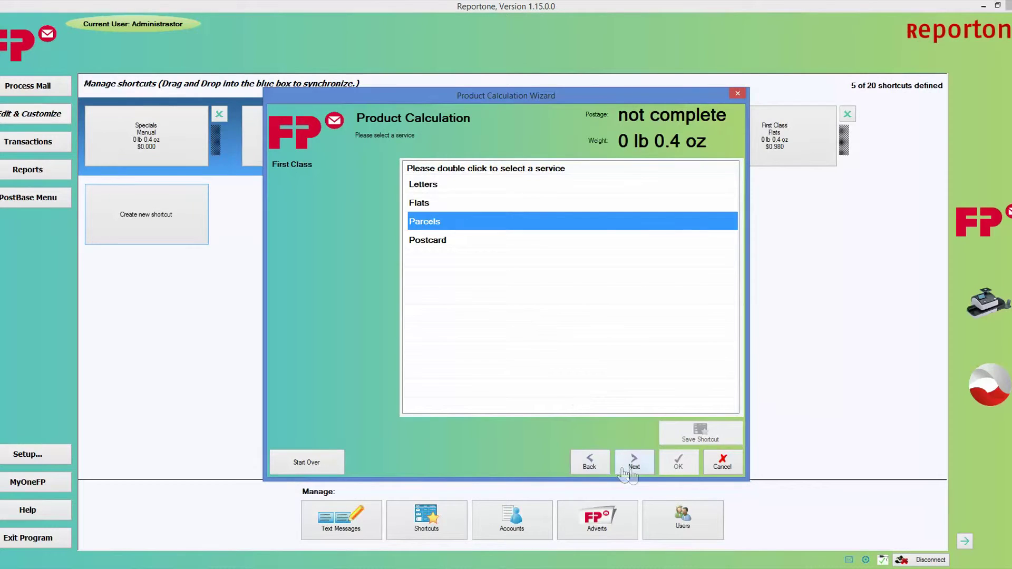
left_click(635, 472)
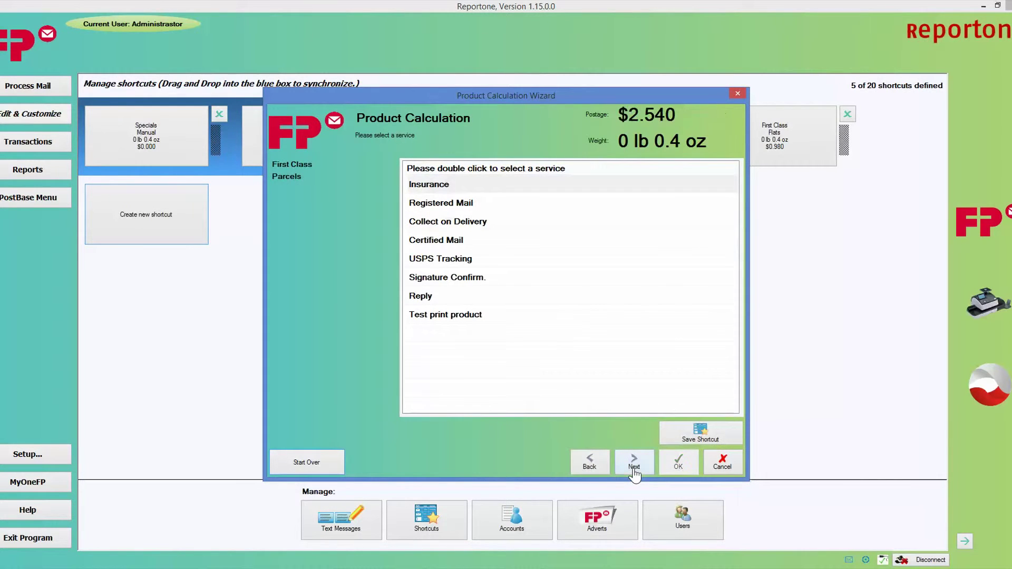
left_click(685, 442)
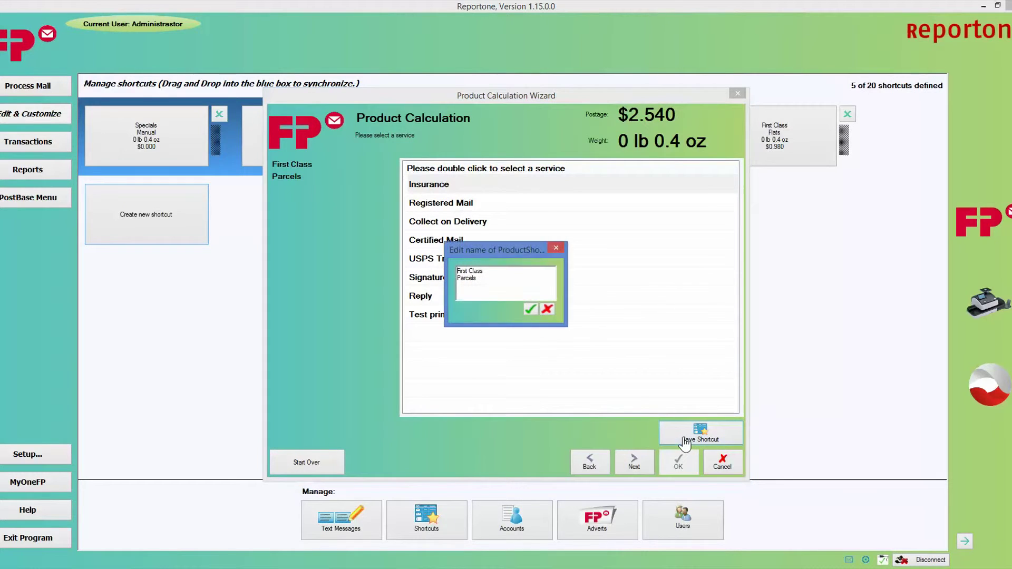
left_click(530, 312)
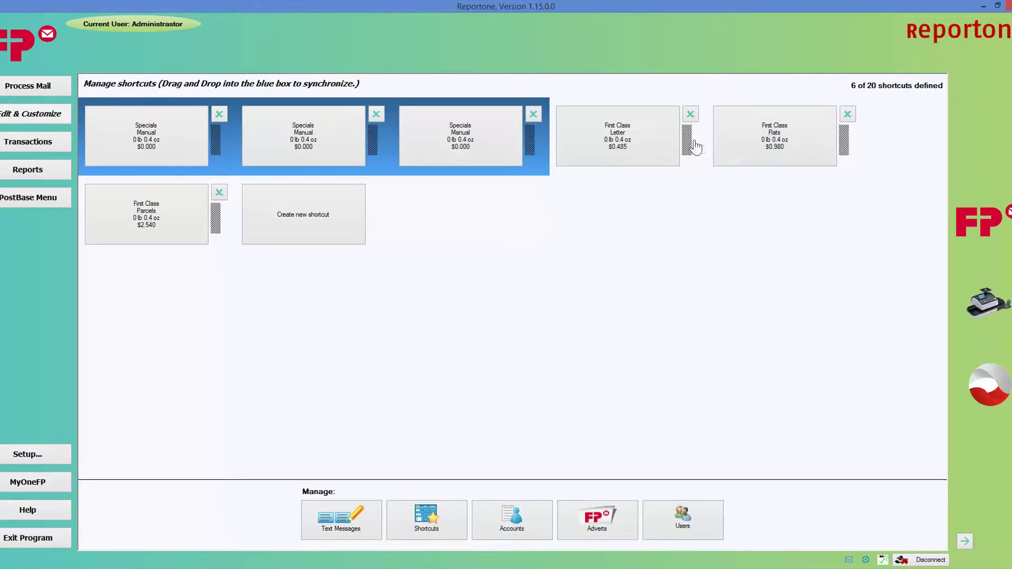
Step: Move First Class Letter, Flats and Parcels into the three synchronized slots
left_click_drag(690, 143, 217, 137)
left_click_drag(845, 142, 339, 147)
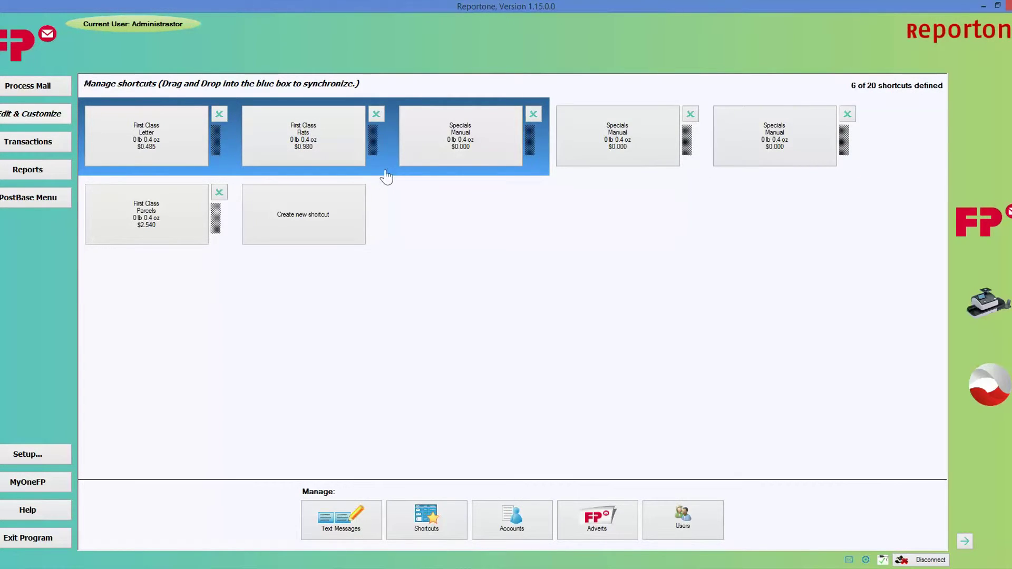
left_click_drag(217, 231, 520, 137)
Step: Delete all three Specials Manual shortcuts, confirming Yes each time
left_click(690, 115)
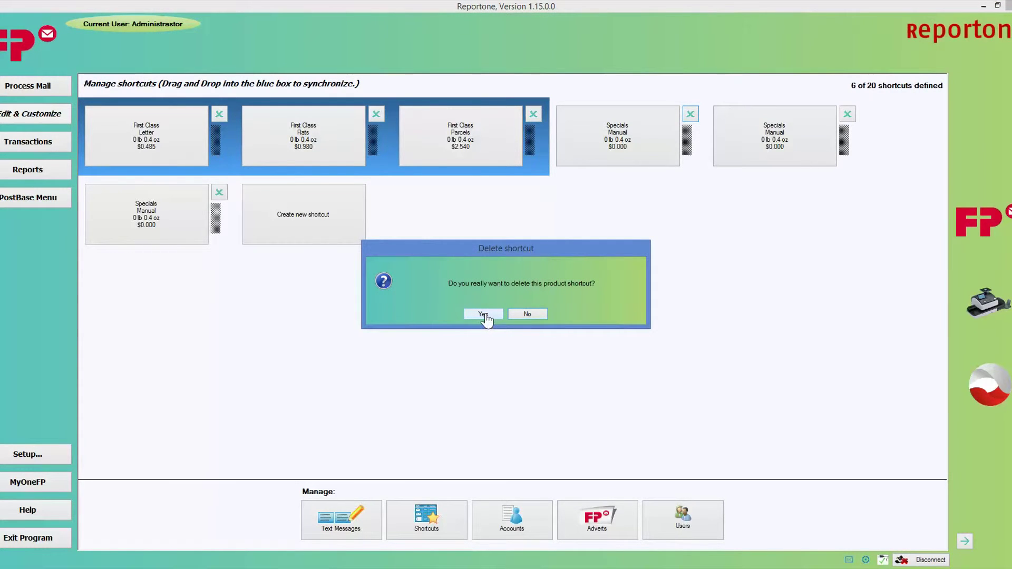
left_click(486, 322)
left_click(691, 114)
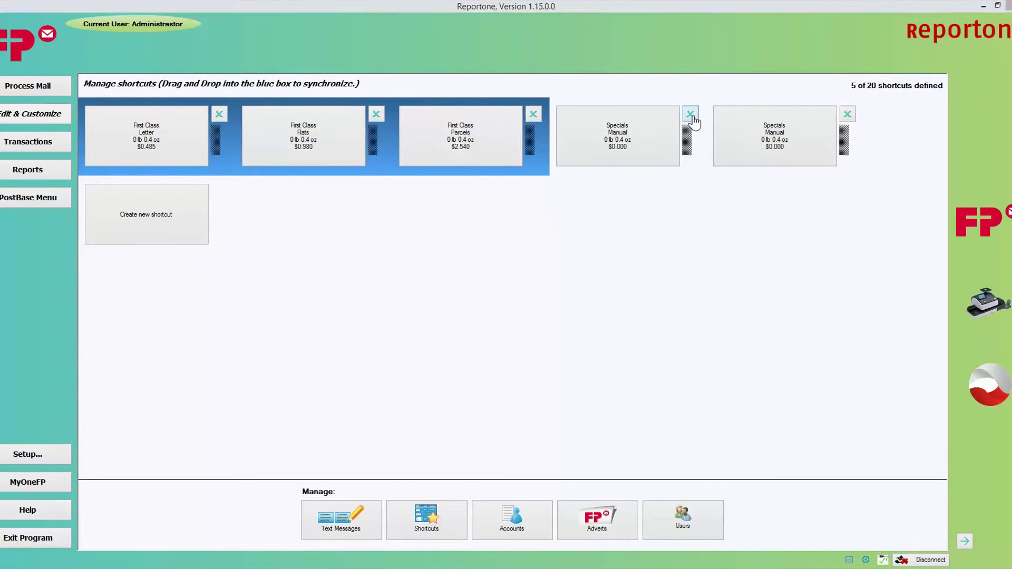
left_click(492, 315)
left_click(691, 114)
left_click(498, 315)
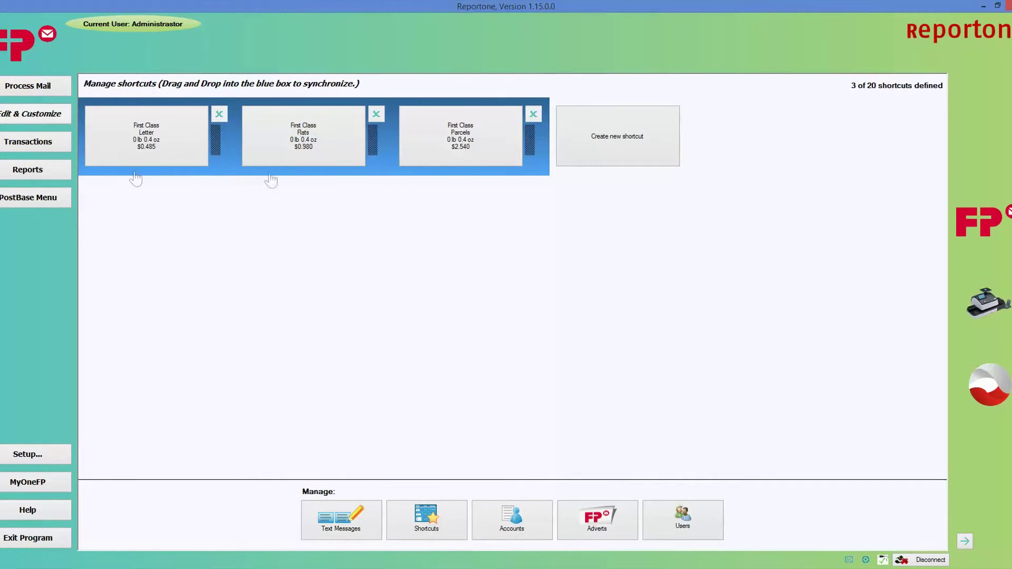
Step: In a new shortcut, calculate Priority Mail Retail postage to ZIP 606
left_click(618, 141)
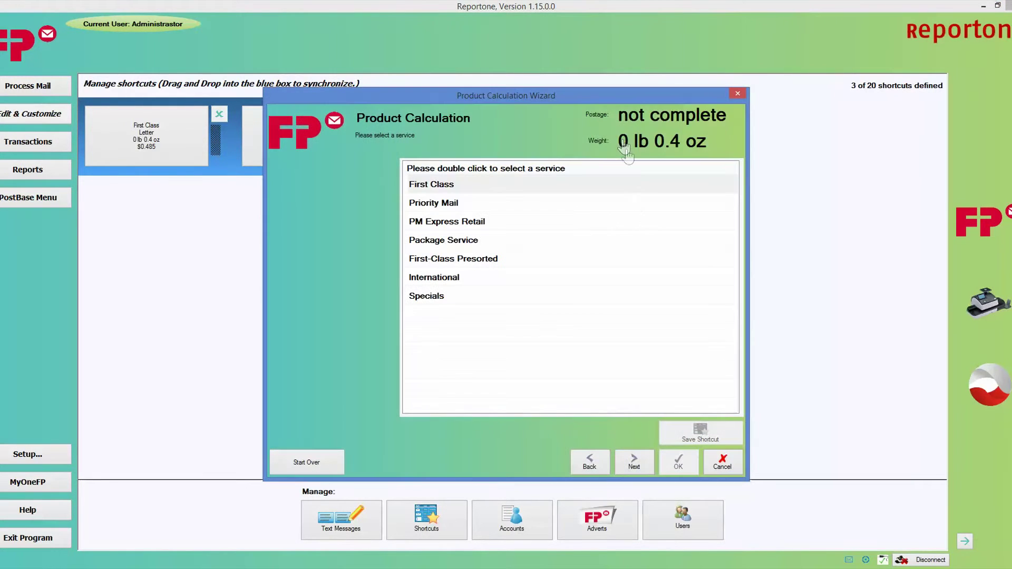
left_click(446, 207)
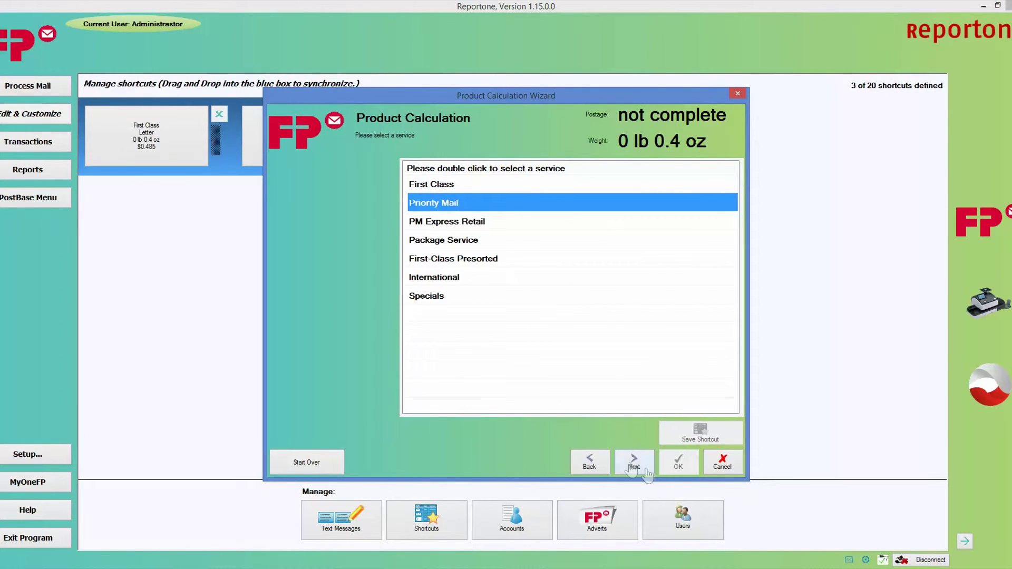
left_click(633, 464)
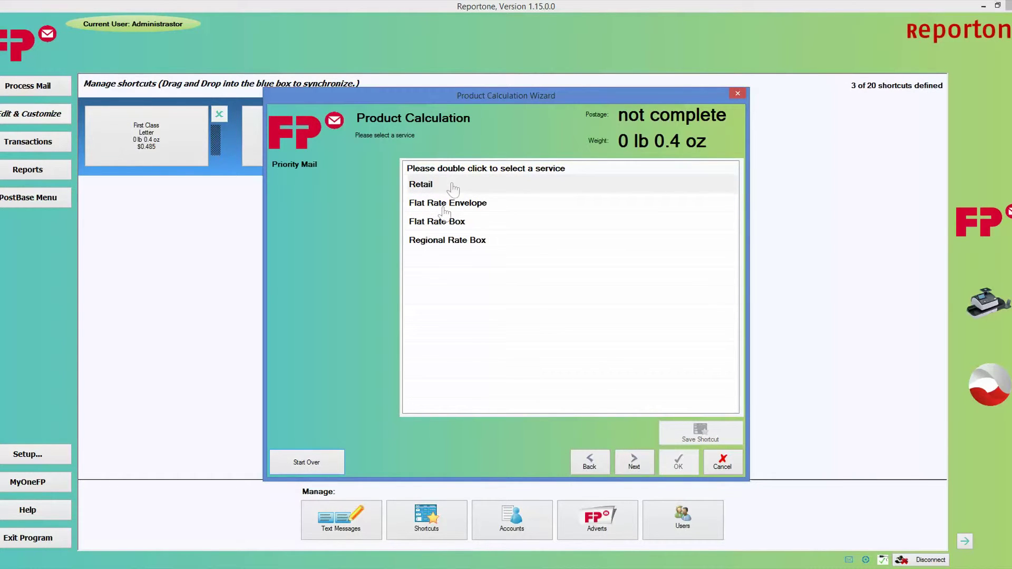
left_click(453, 186)
left_click(633, 463)
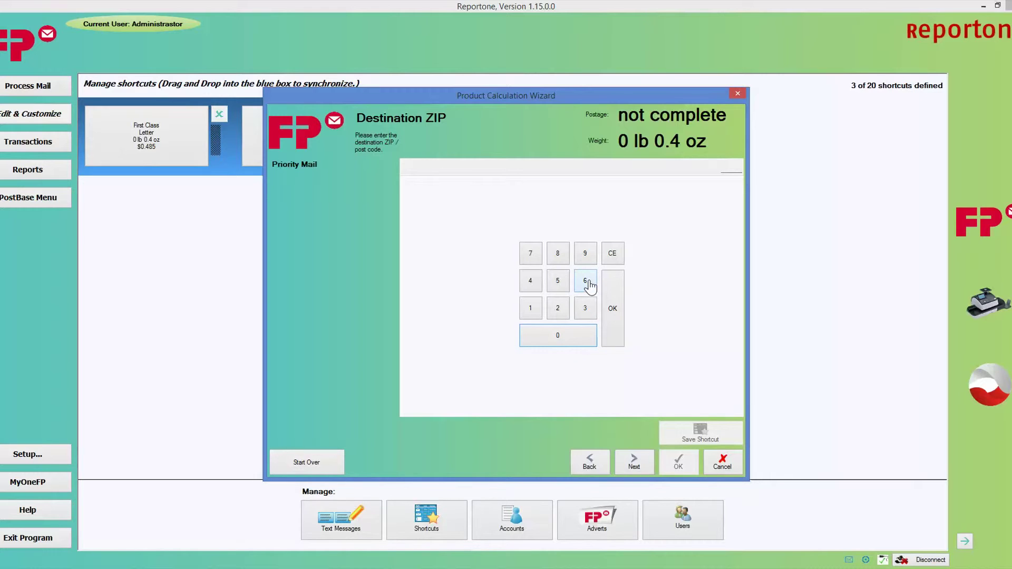
left_click(585, 281)
left_click(581, 343)
left_click(587, 284)
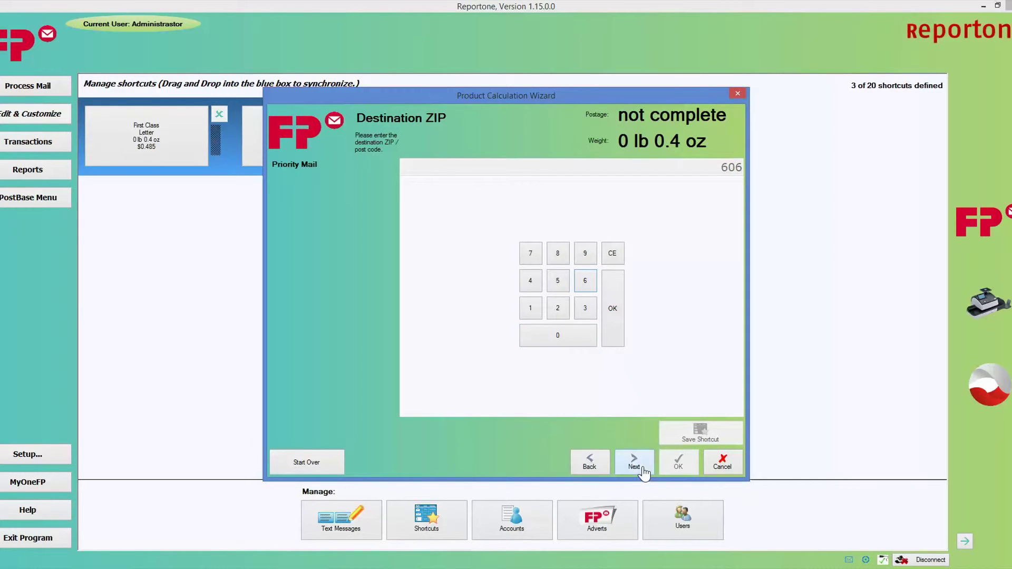
left_click(644, 473)
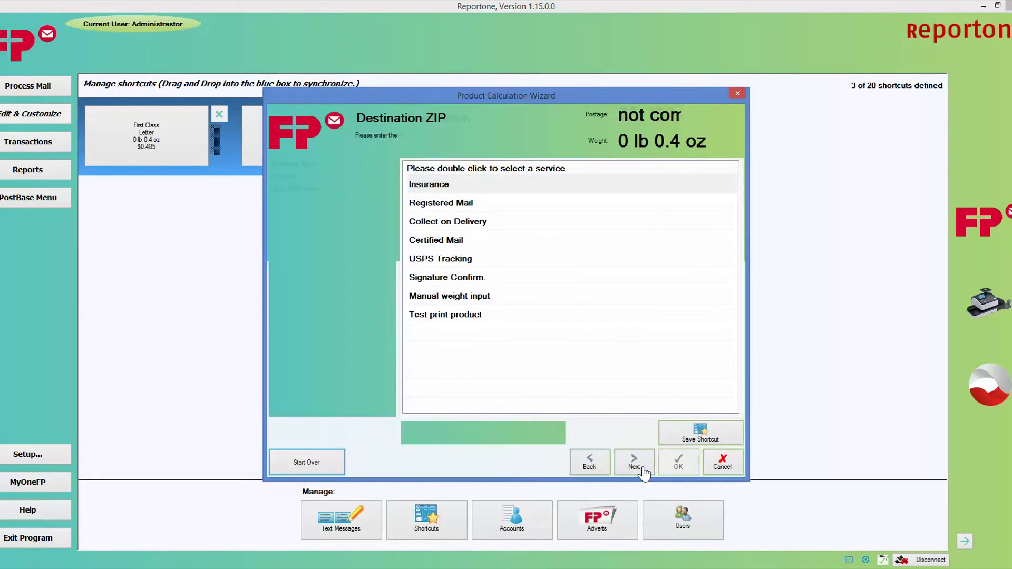
Step: Save it as shortcut 'Priority Mail 606' at $5.750
left_click(696, 432)
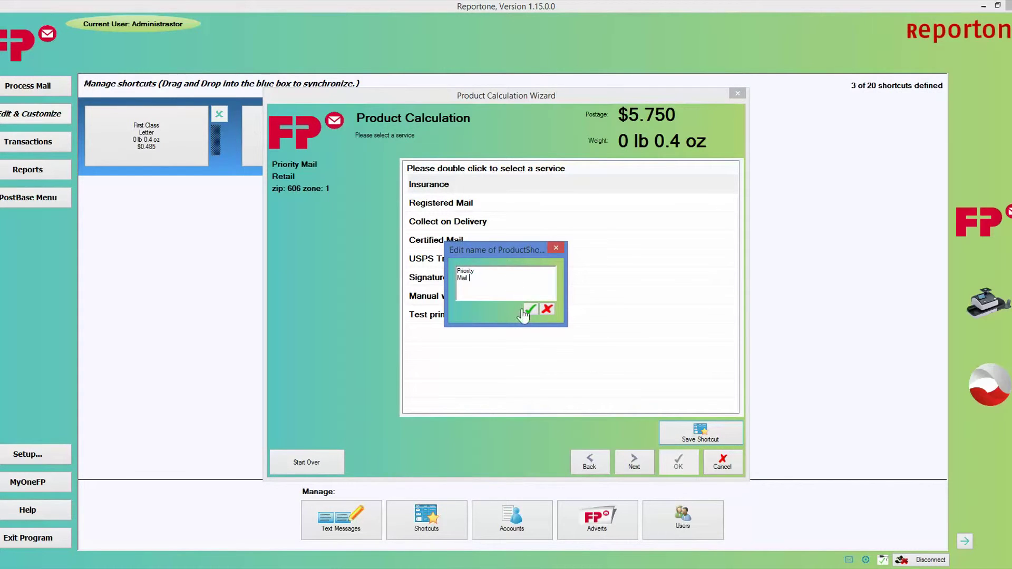
type("606")
left_click(531, 311)
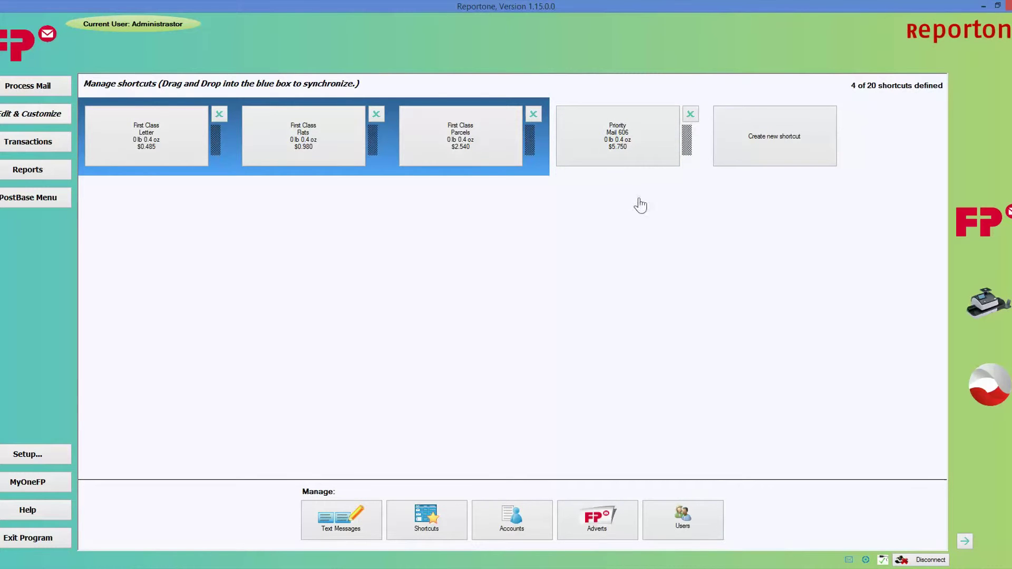
Step: Start a new International shortcut with Guatemala as the destination
left_click(754, 143)
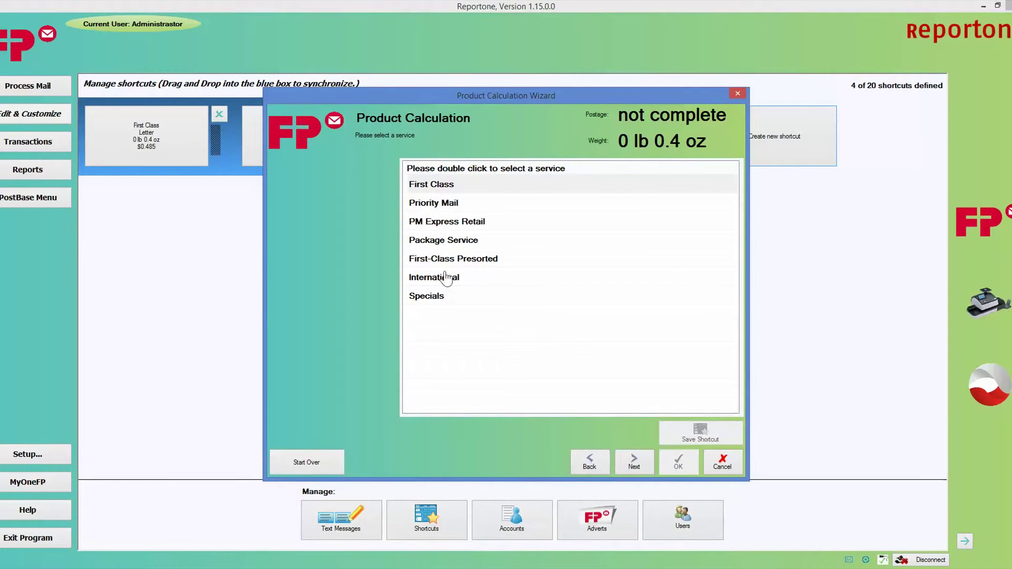
left_click(417, 280)
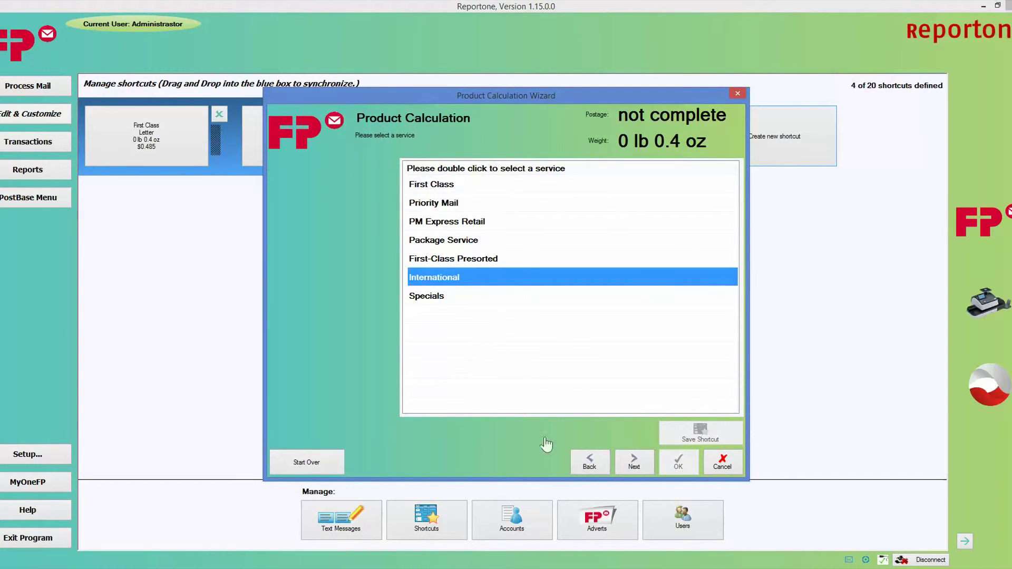
left_click(636, 466)
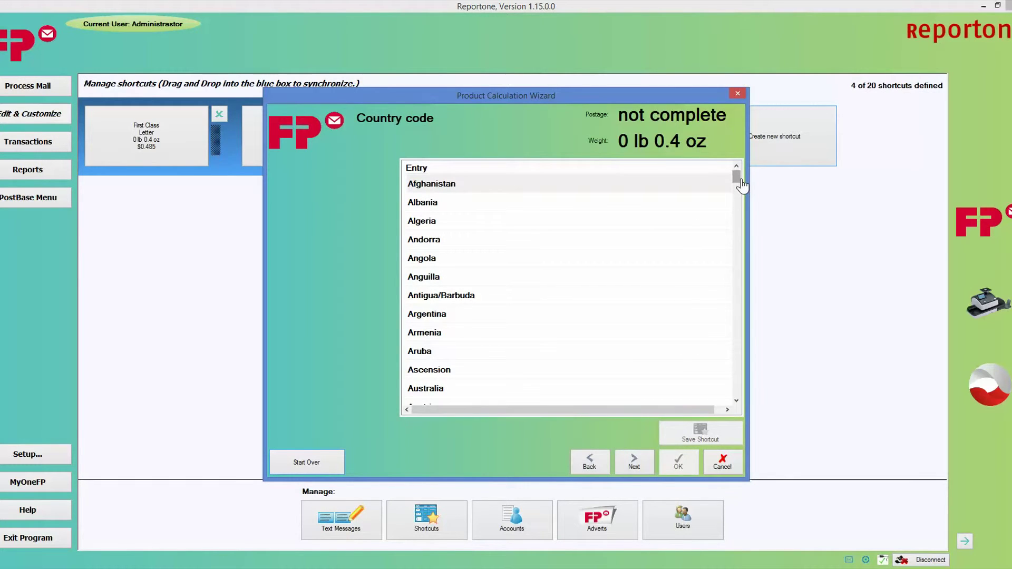
left_click_drag(741, 184, 758, 262)
left_click(464, 353)
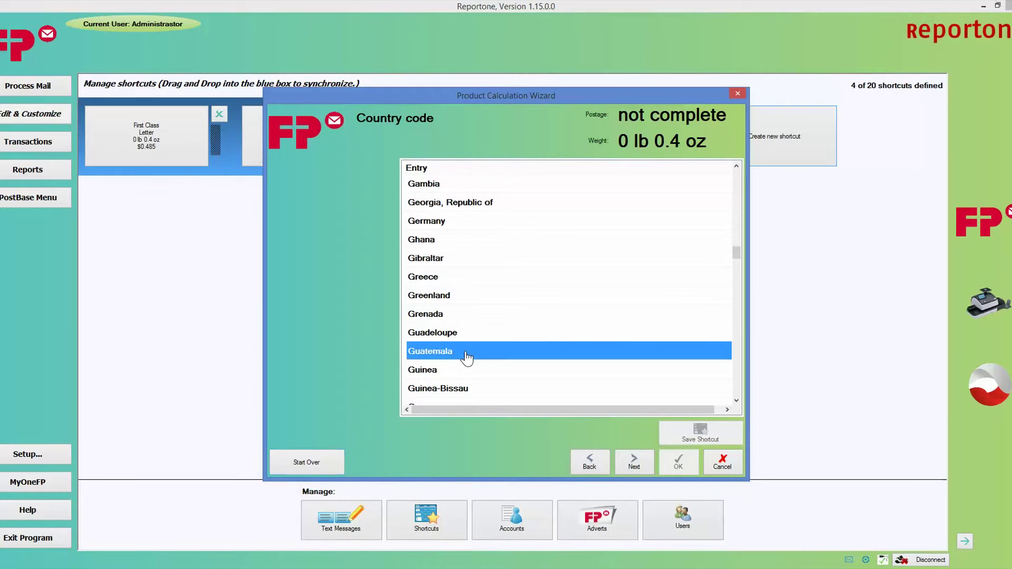
left_click(635, 465)
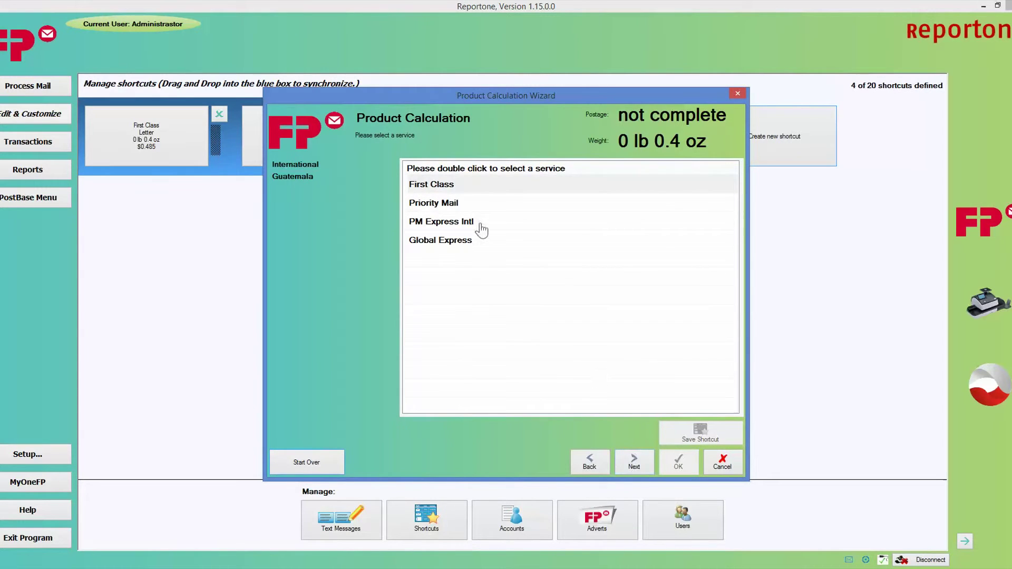
Step: Choose First Class Parcels and save it as 'Internat. Gtmla Prc' at $7.100
left_click(447, 187)
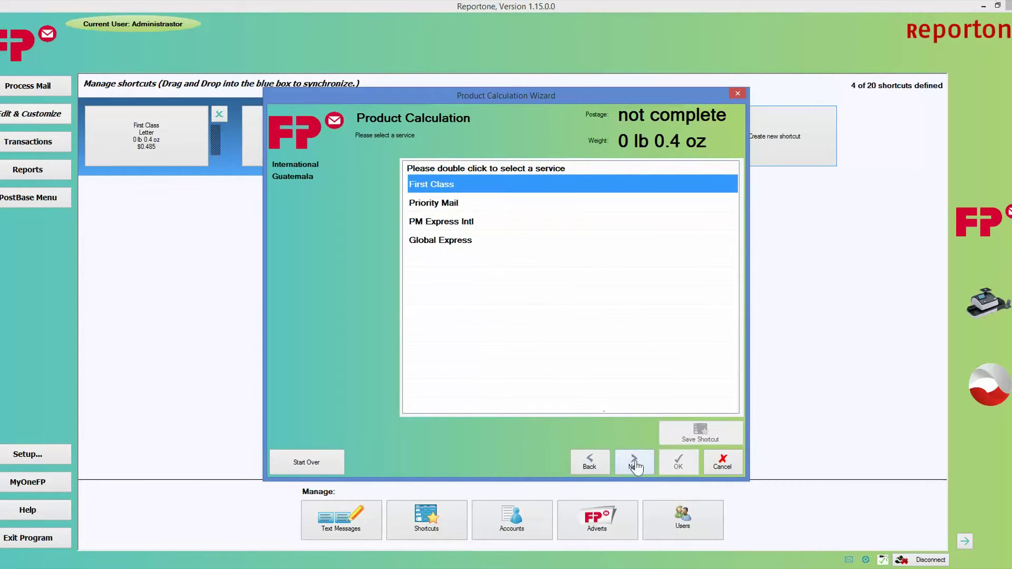
left_click(635, 465)
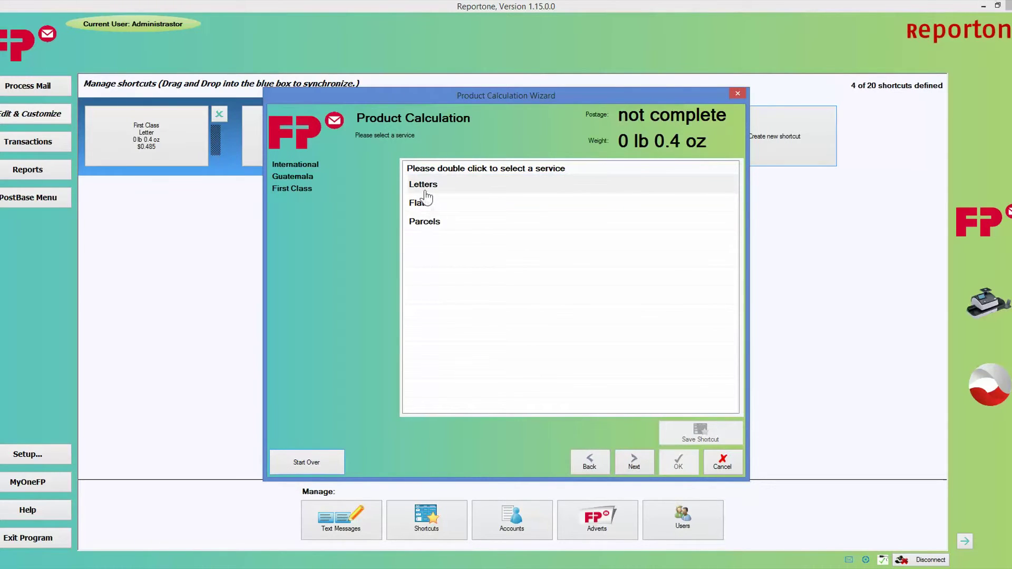
left_click(432, 226)
left_click(635, 466)
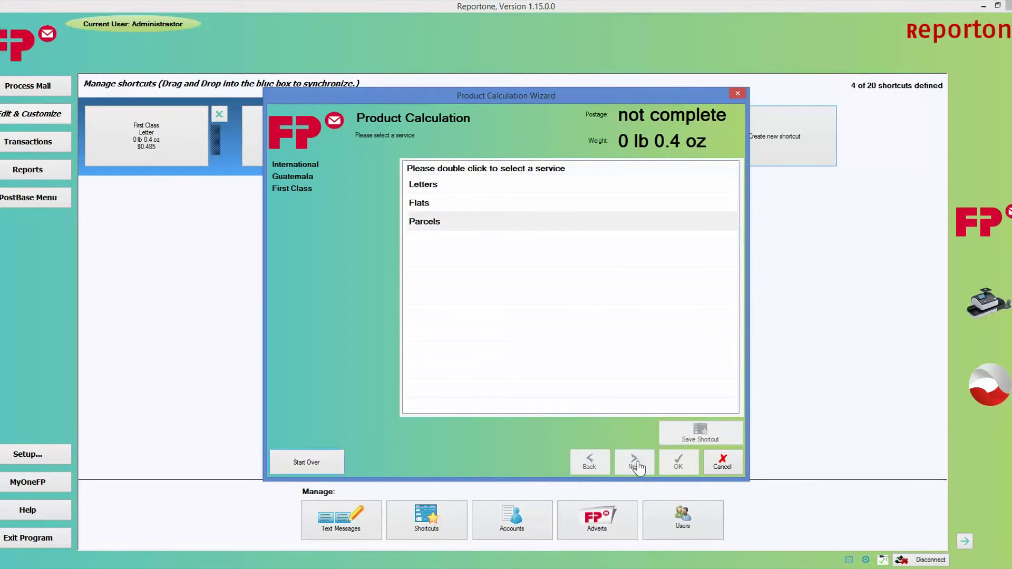
left_click(688, 440)
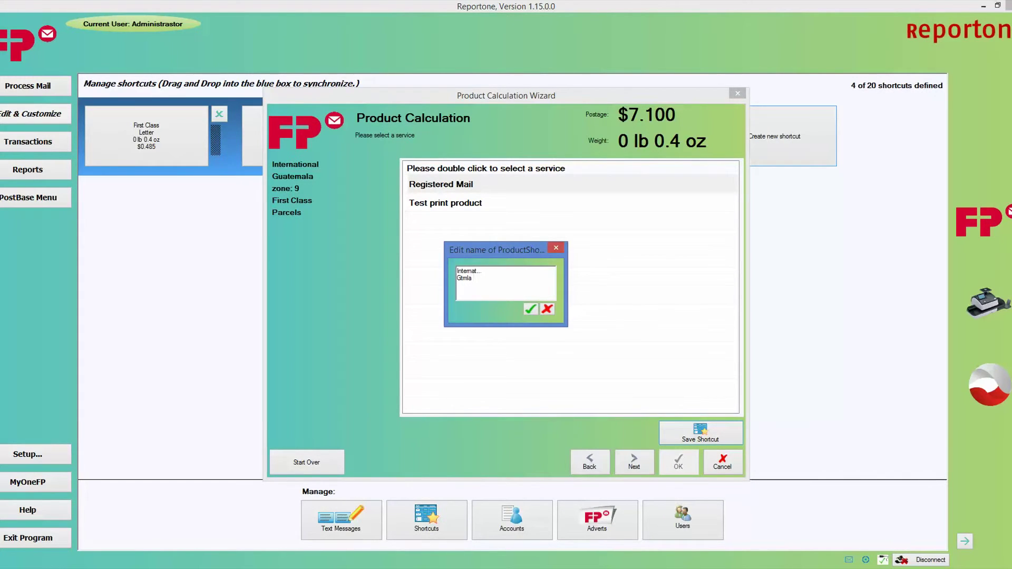
type("R")
type("r")
type("c")
left_click(531, 310)
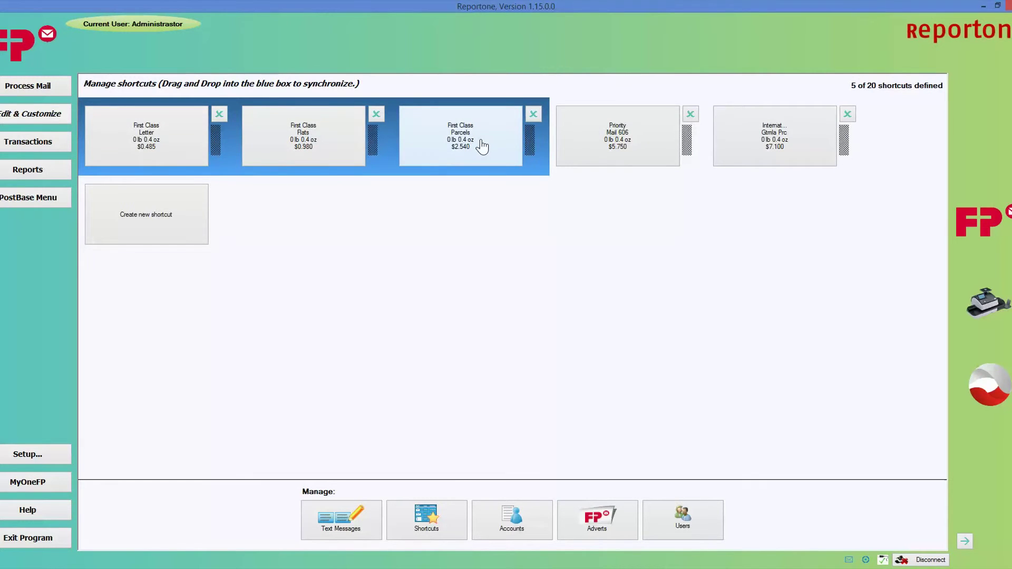
Step: On Process Mail, apply the Priority Mail 606 and Internat. Gtmla Prc shortcuts
left_click(48, 91)
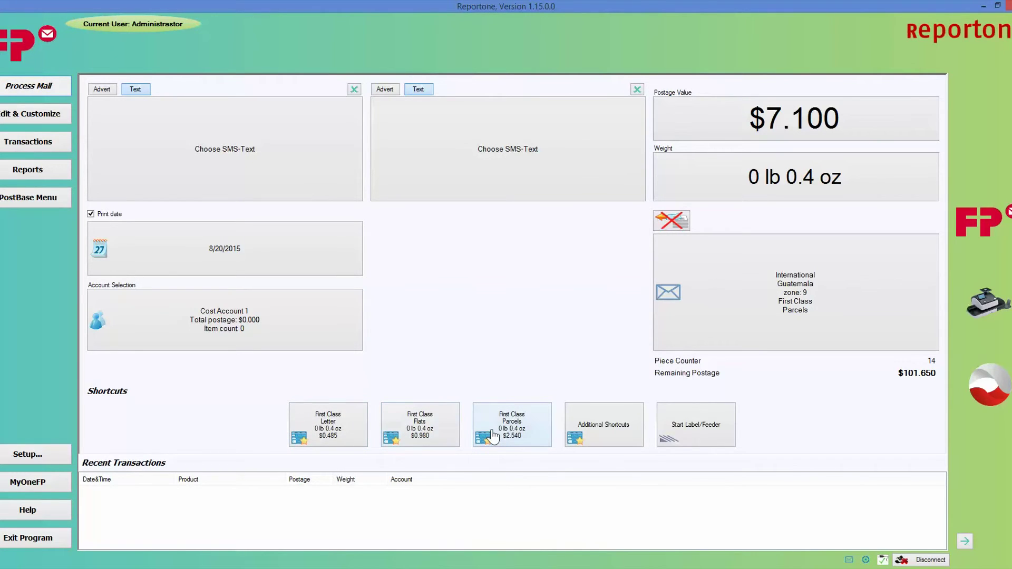
left_click(620, 433)
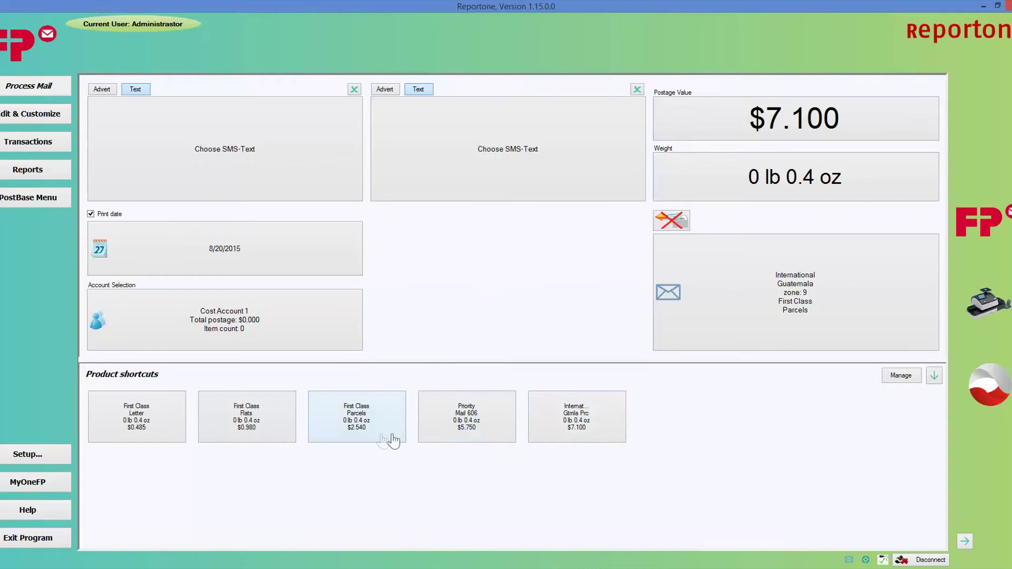
left_click(442, 432)
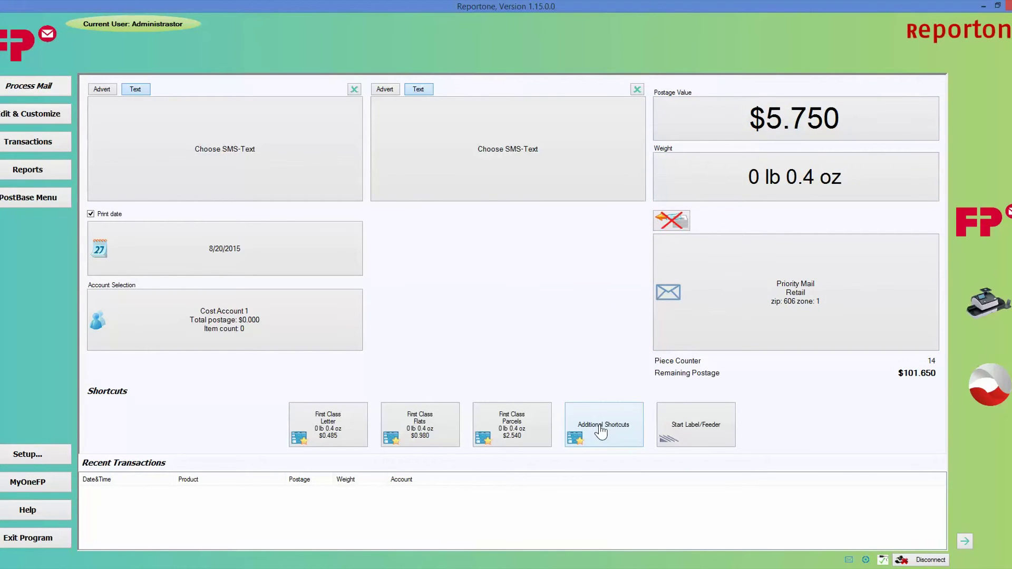
left_click(613, 437)
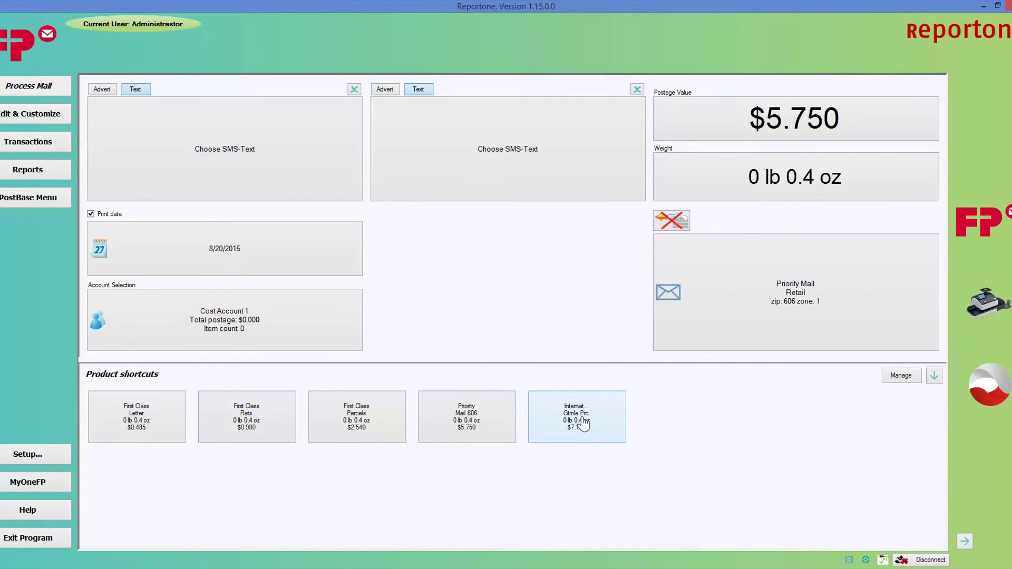
left_click(583, 425)
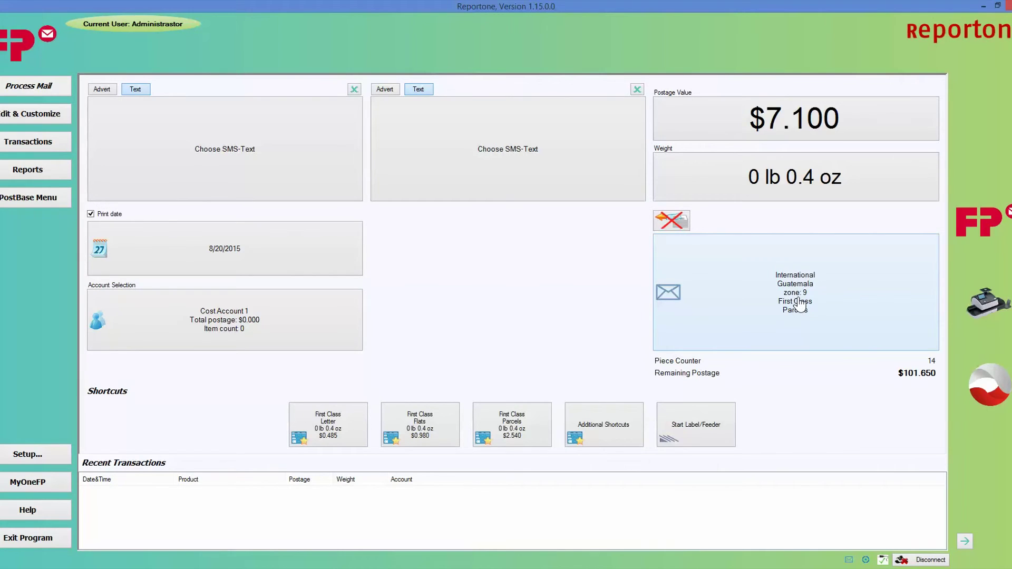
Step: Apply First Class Letter, then Flats, then Parcels, ending at $2.540 postage for 0.2 oz
left_click(324, 434)
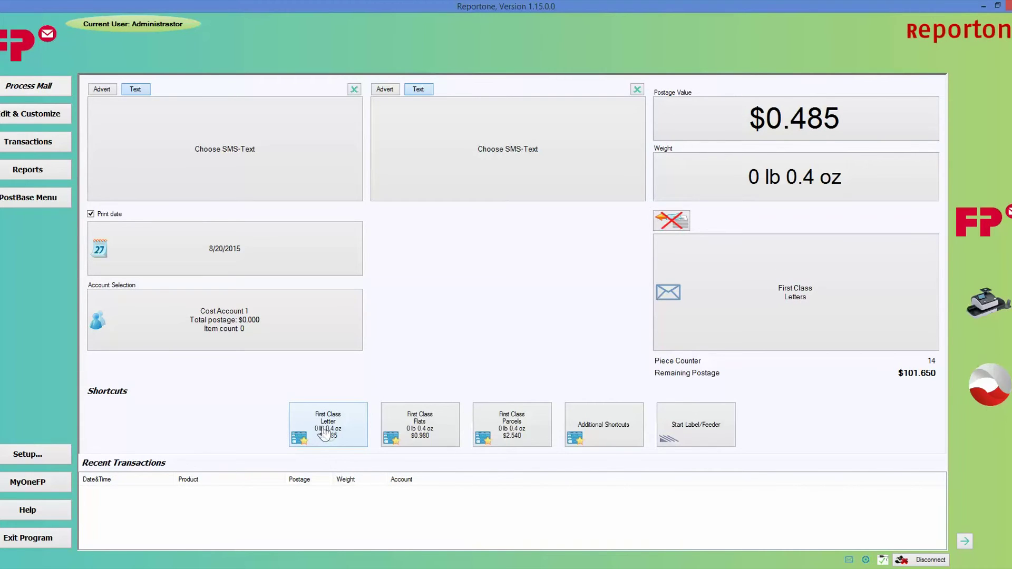
left_click(410, 422)
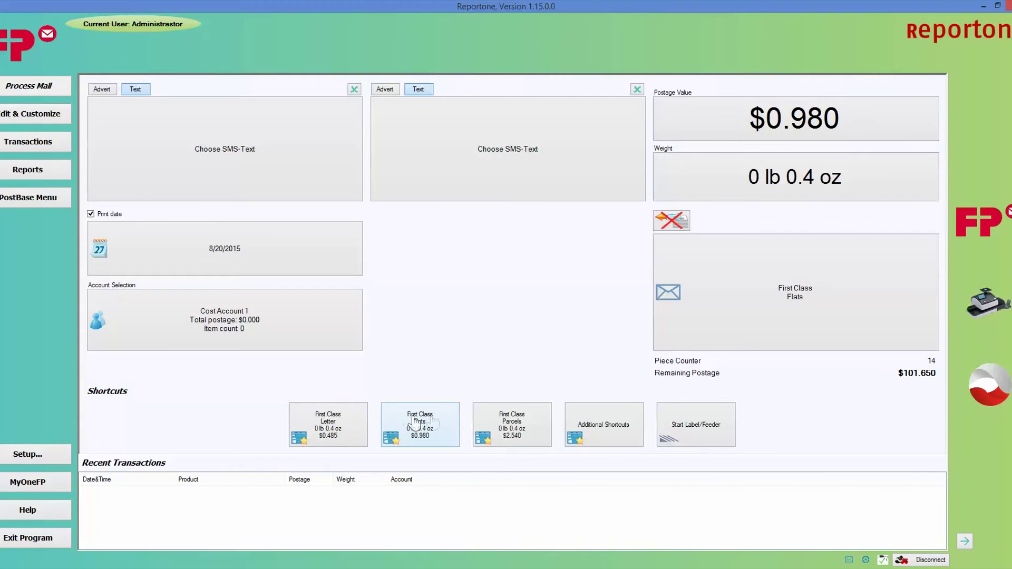
left_click(534, 426)
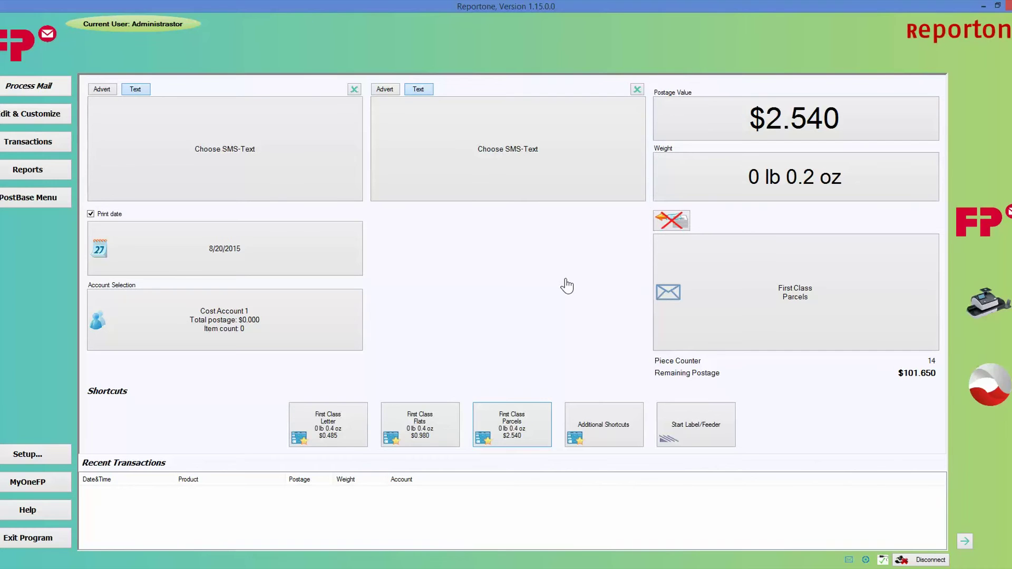
Step: Apply First Class Flats, then First Class Letter, reusing the remembered 0.4 oz weight each time
left_click(429, 440)
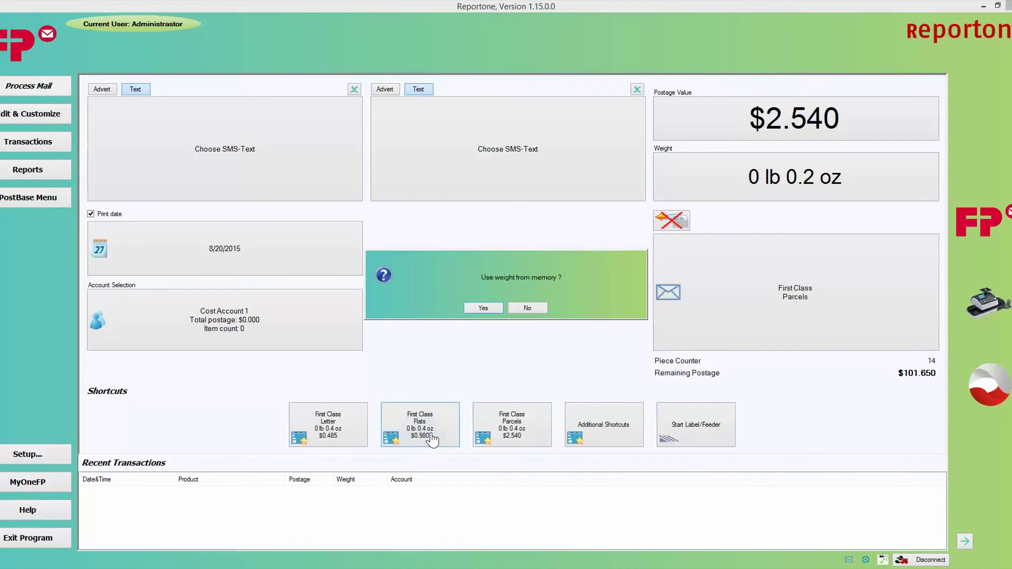
left_click(483, 309)
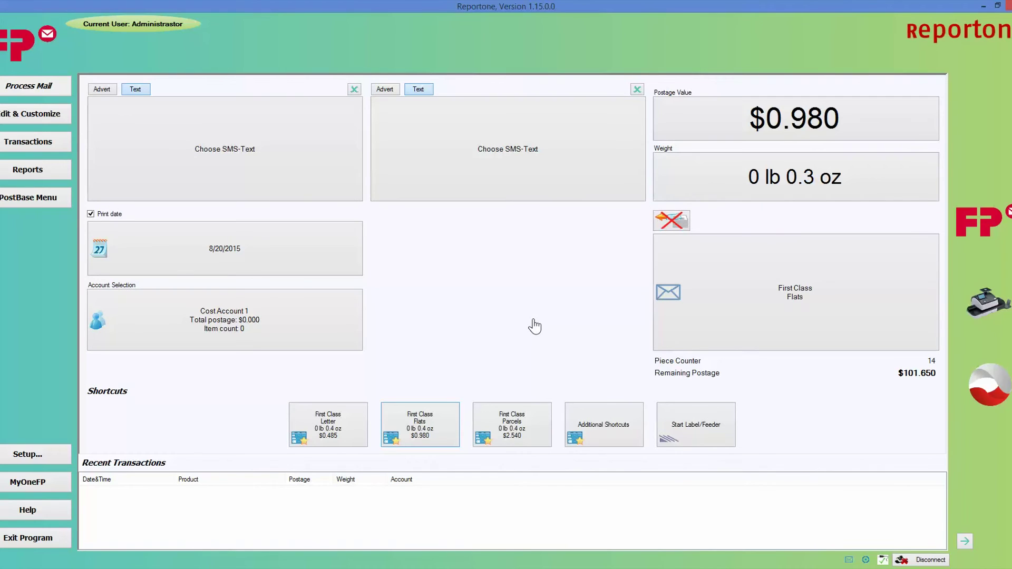
left_click(338, 437)
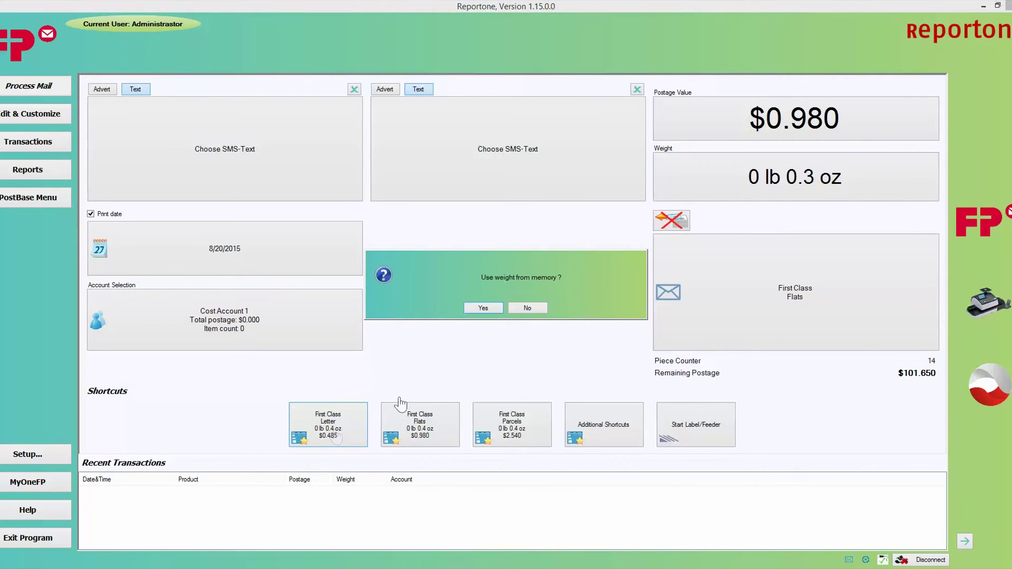
left_click(481, 309)
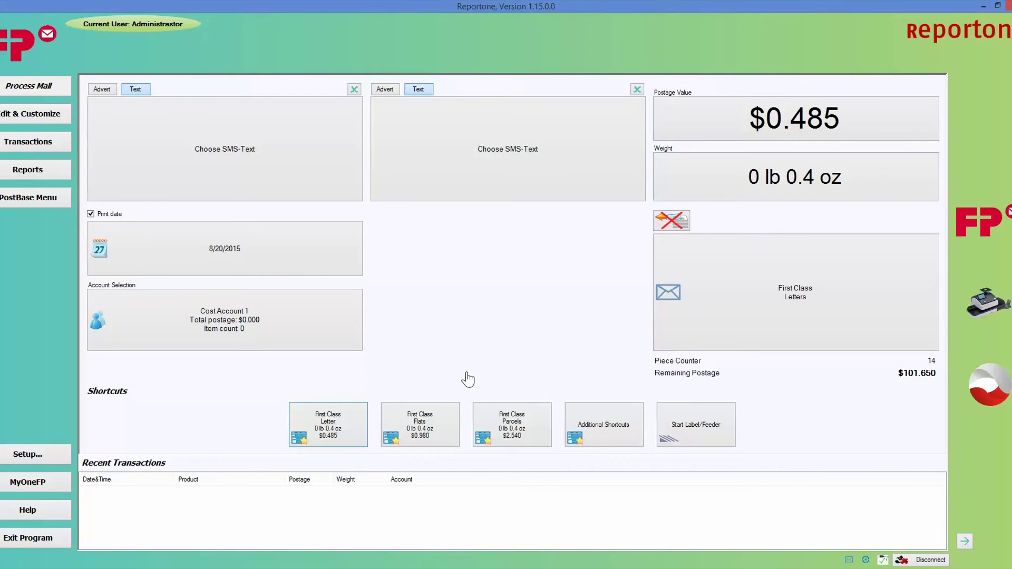